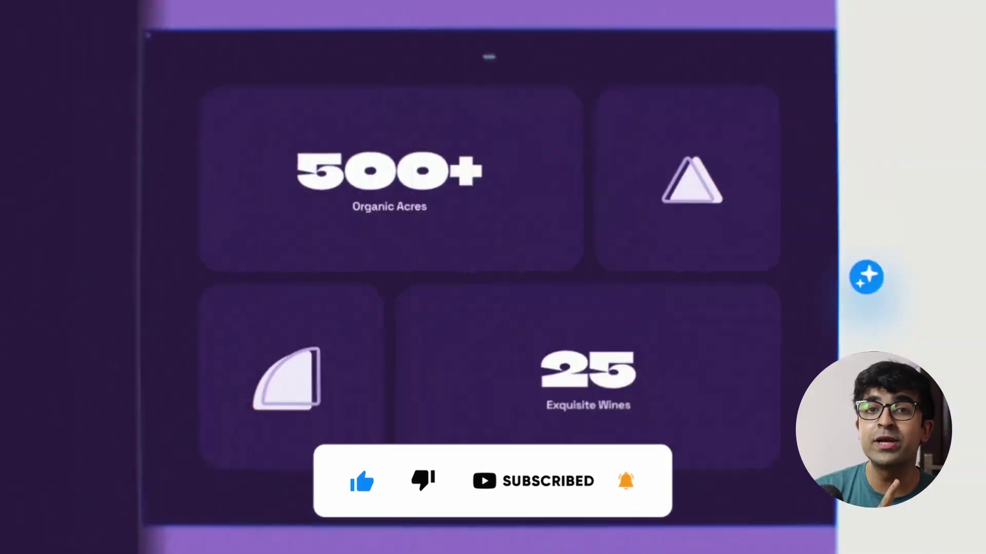
Step: Shuffle the sample site's colour palette a few times on framer.com
click(866, 277)
click(866, 277)
click(866, 277)
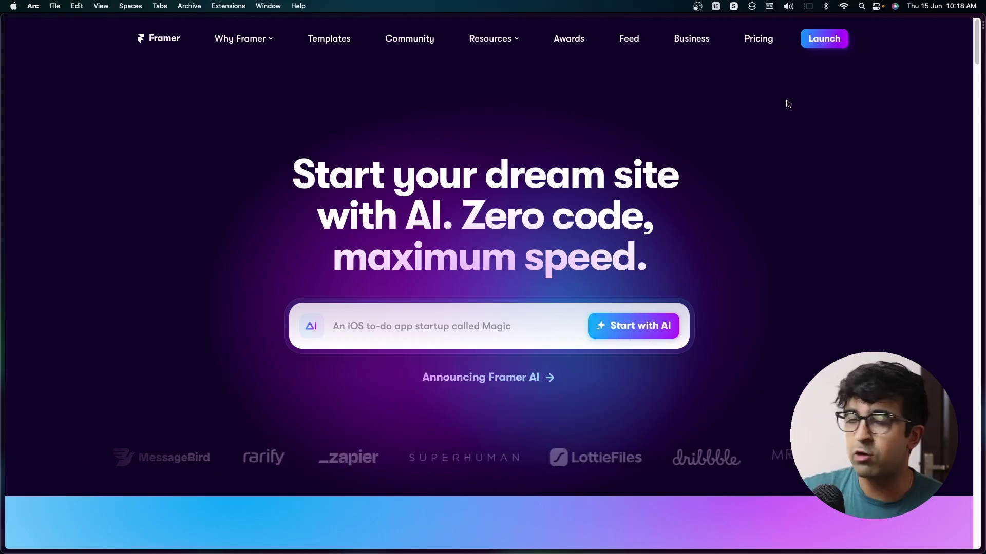
Step: Go to the projects dashboard, dismiss the welcome message and start a new AI project
click(824, 39)
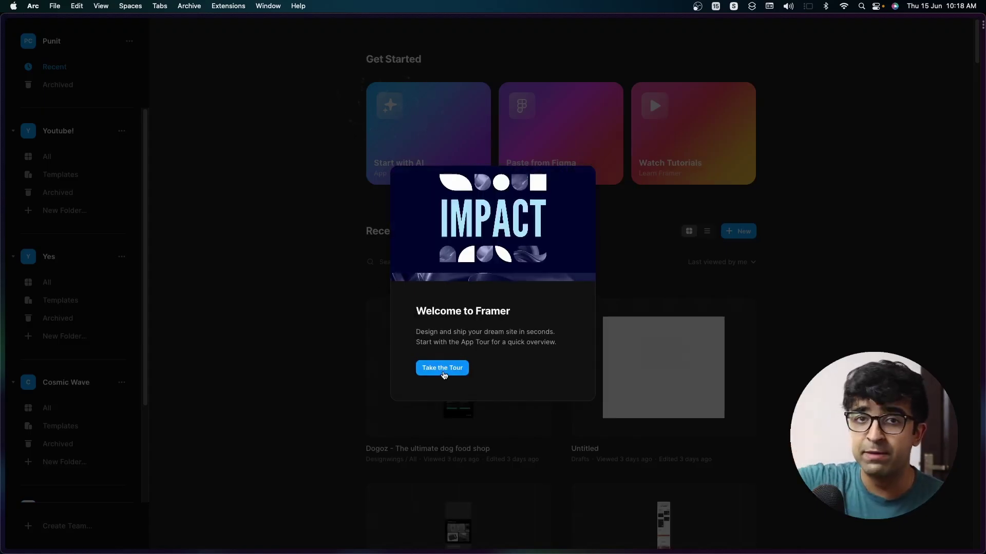
click(391, 72)
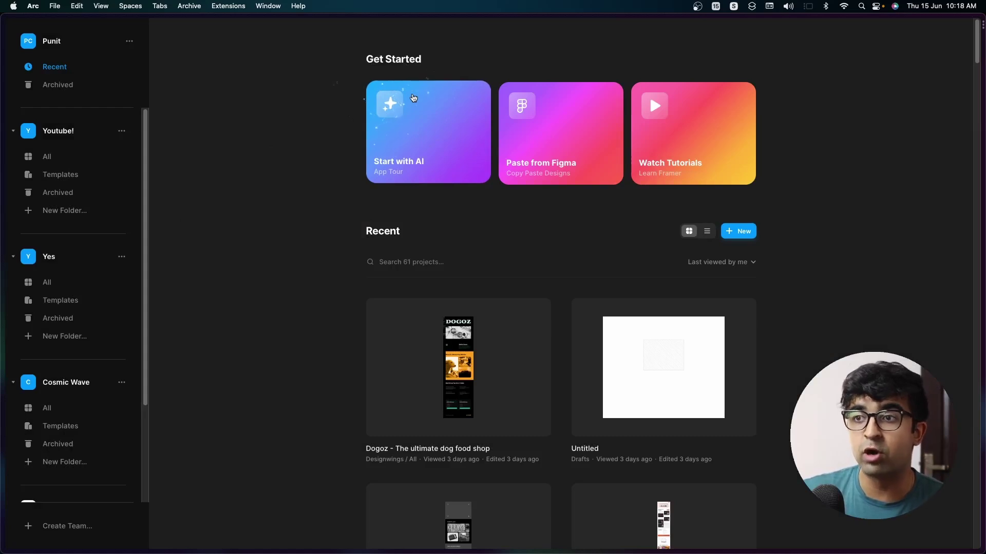
click(413, 98)
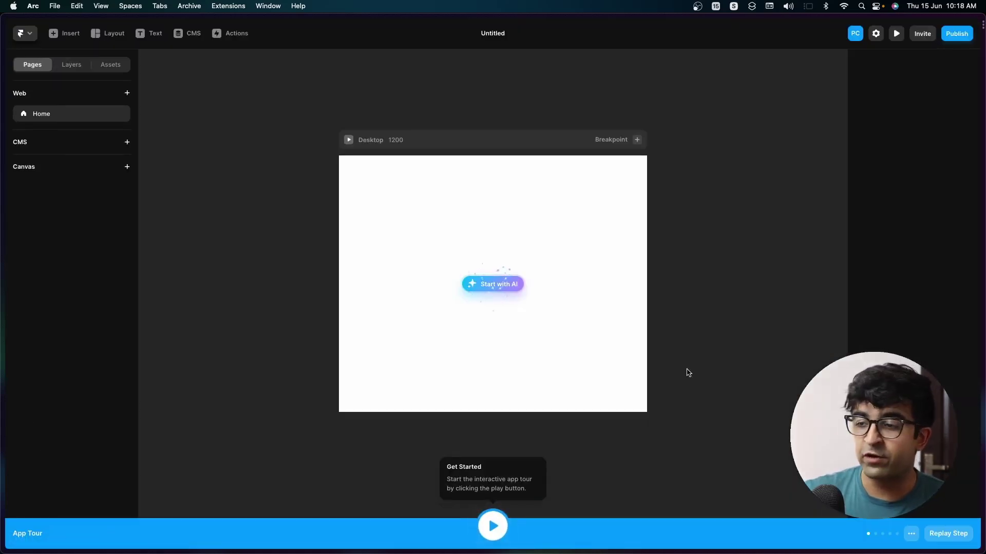
Step: Close the App Tour, add a second page named /page, and bring up the AI site prompt
click(493, 526)
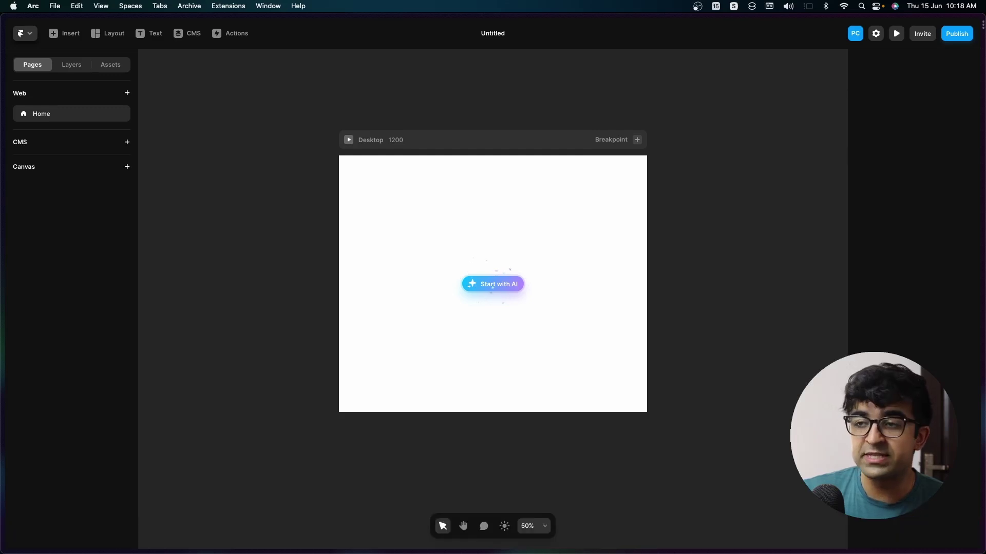
click(643, 391)
scroll(492, 268, down, 5)
scroll(491, 268, up, 10)
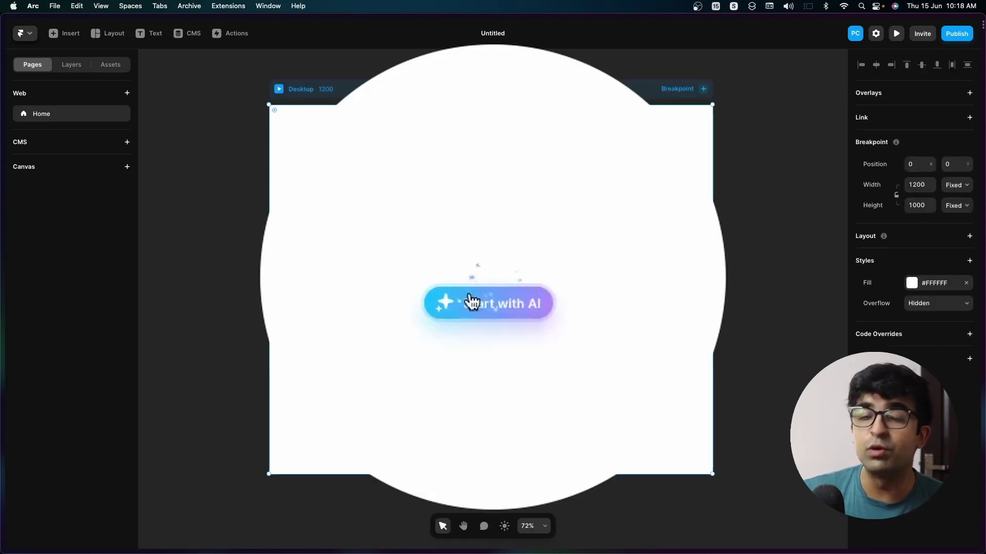
click(127, 93)
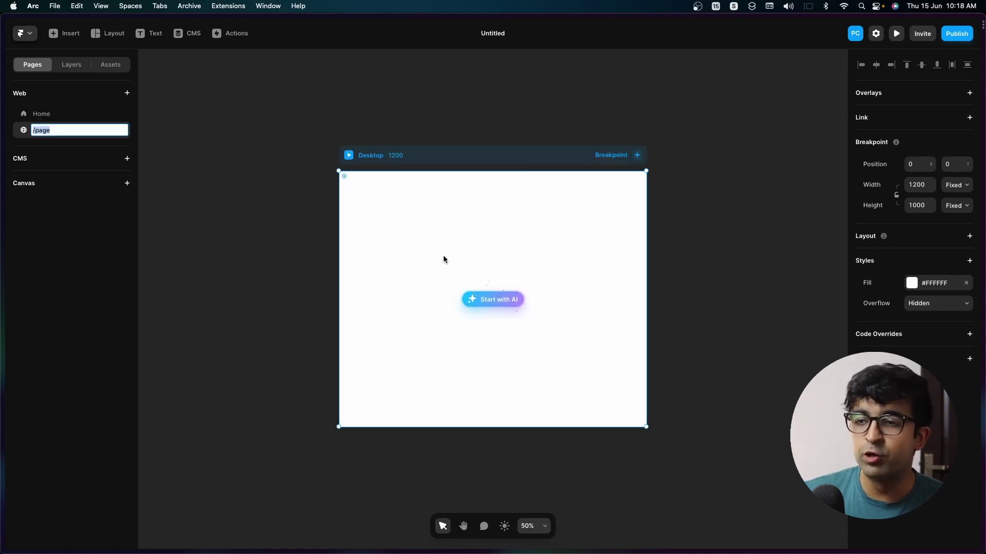
click(287, 279)
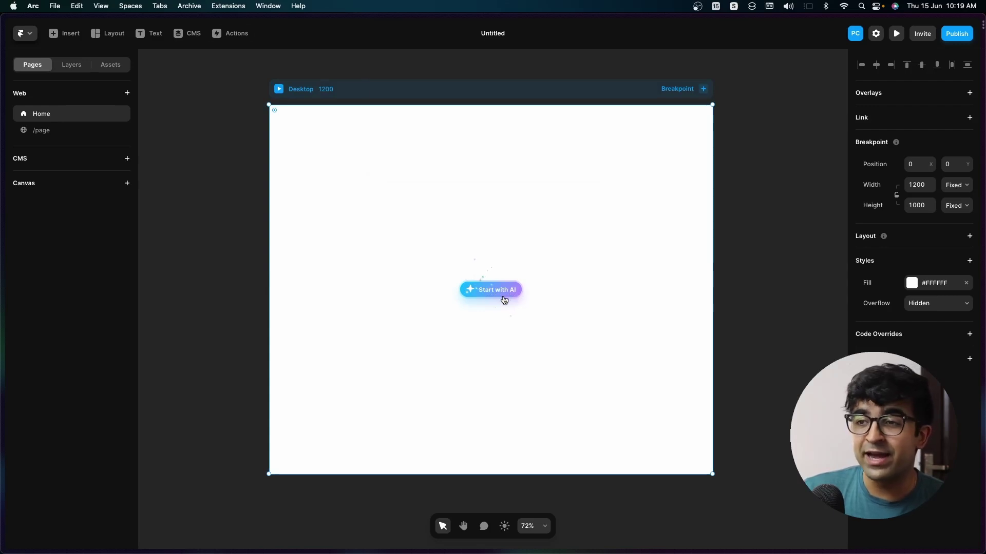
click(504, 300)
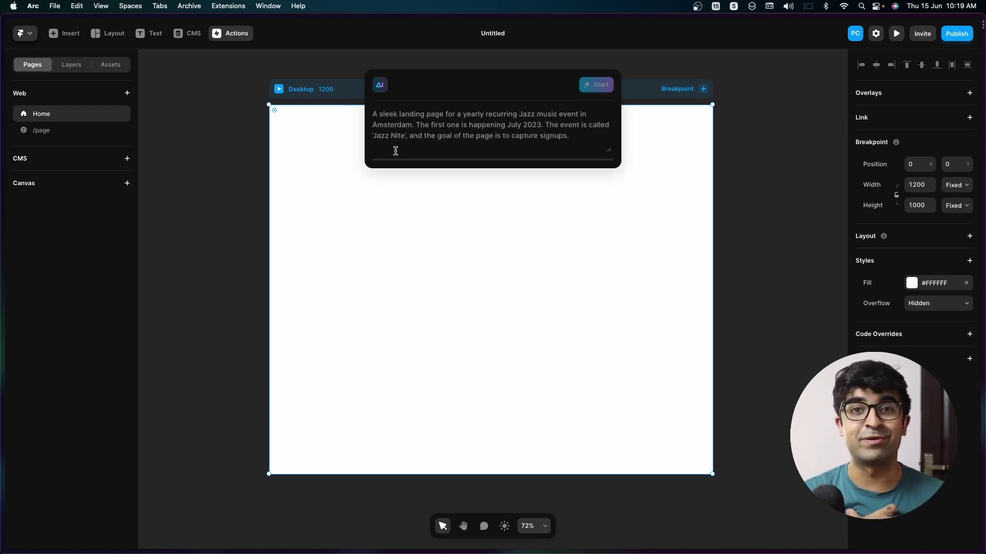
Step: Describe a UX designer's portfolio with courses, YouTube videos and contact, then start generating
text(Create a Portfolio website for a )
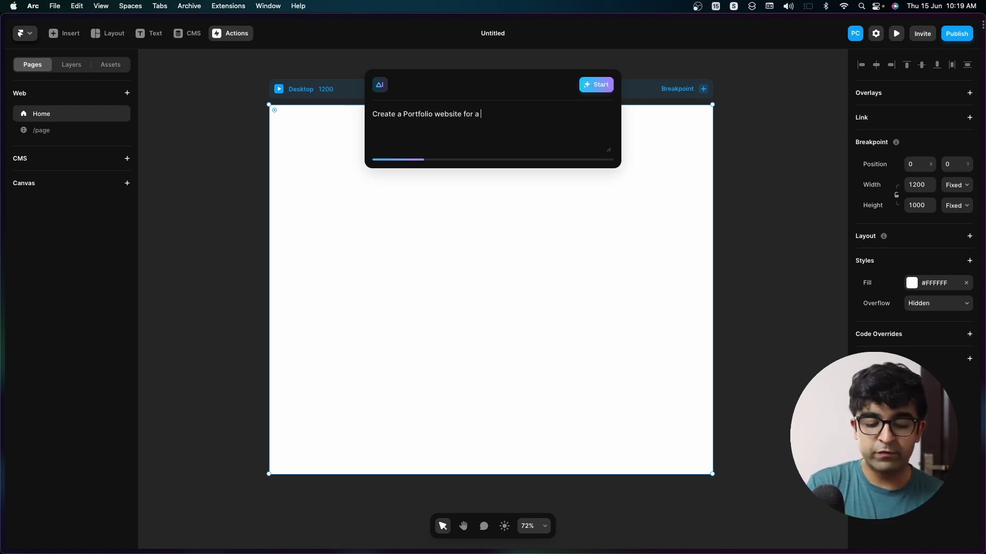
text(UX designer named Punit. He also sells courses and sh)
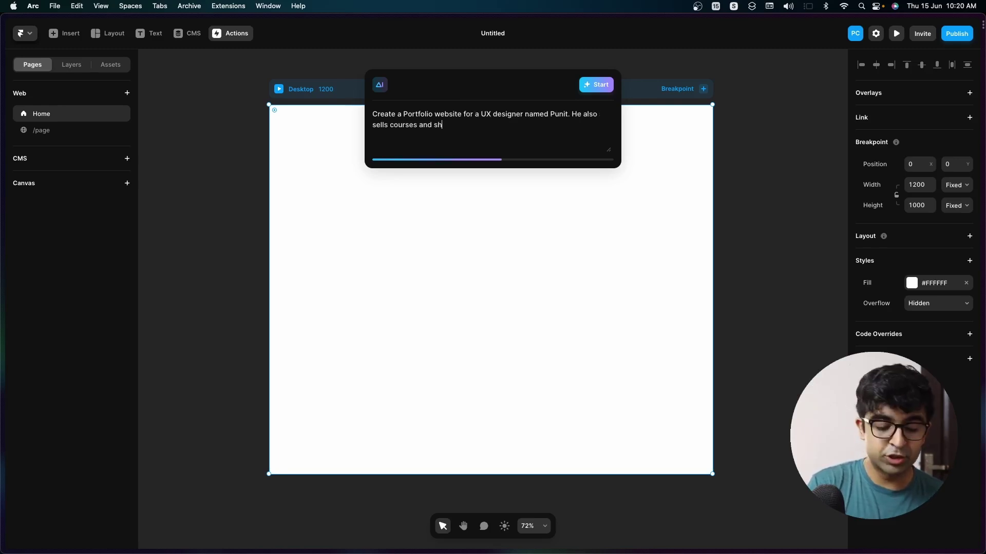
text(ows off his youtube videos)
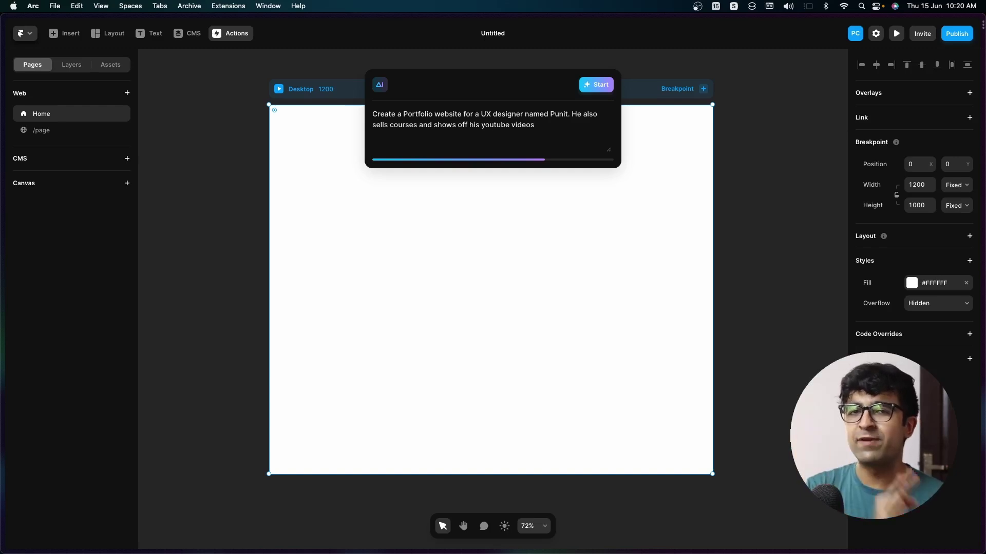
text(. The website needs to showcase his design projects and allow people to contact him.)
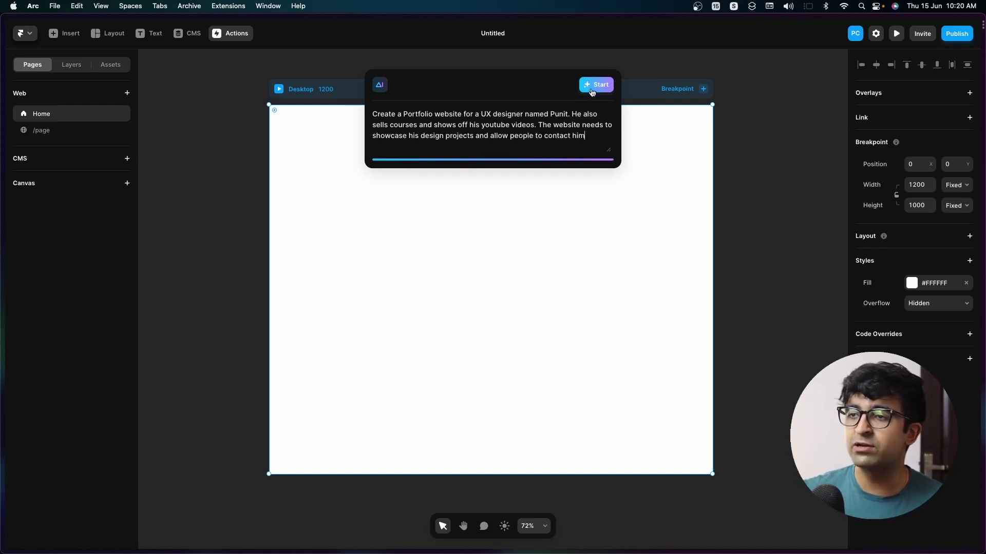
click(595, 86)
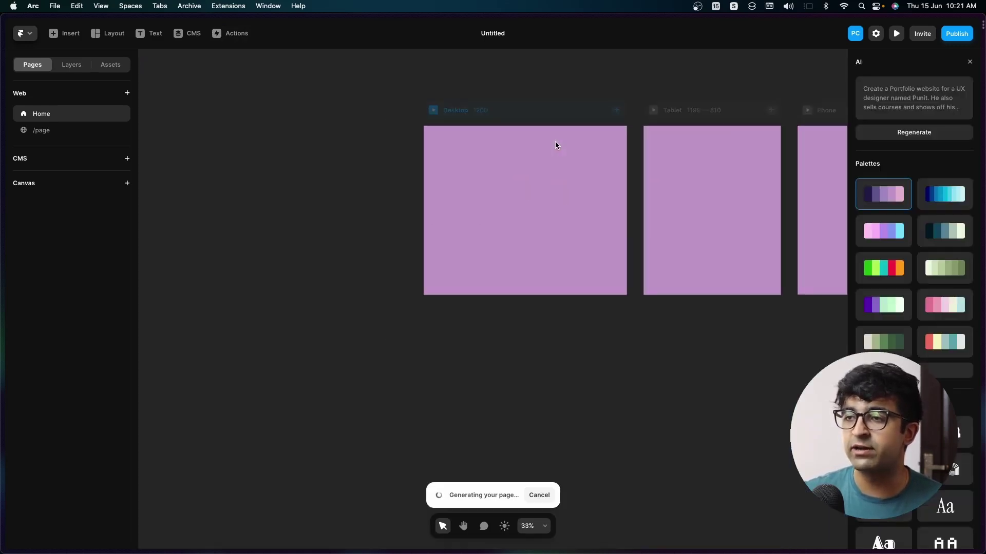
Step: Scroll through the newly generated purple portfolio page as the AI finishes building it
scroll(424, 219, up, 5)
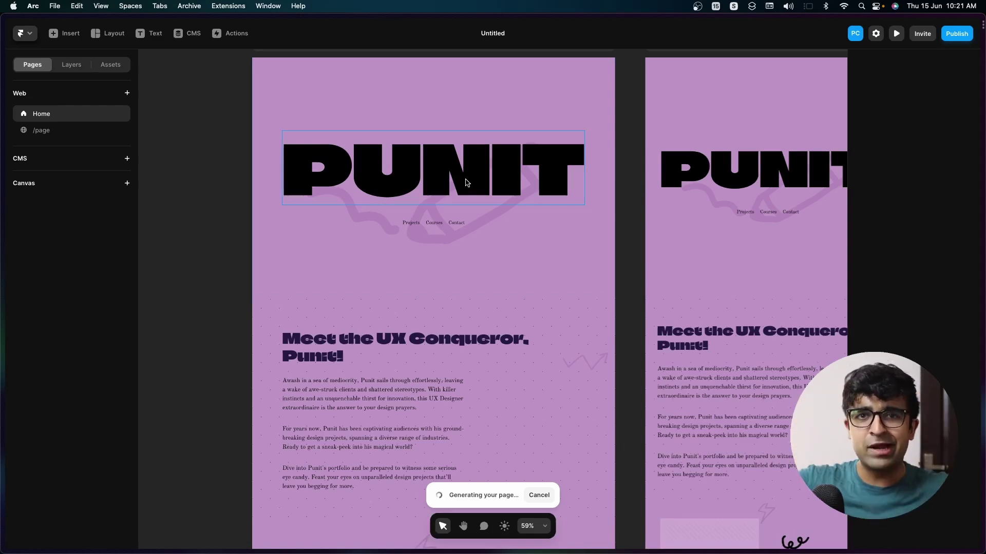
scroll(466, 182, up, 5)
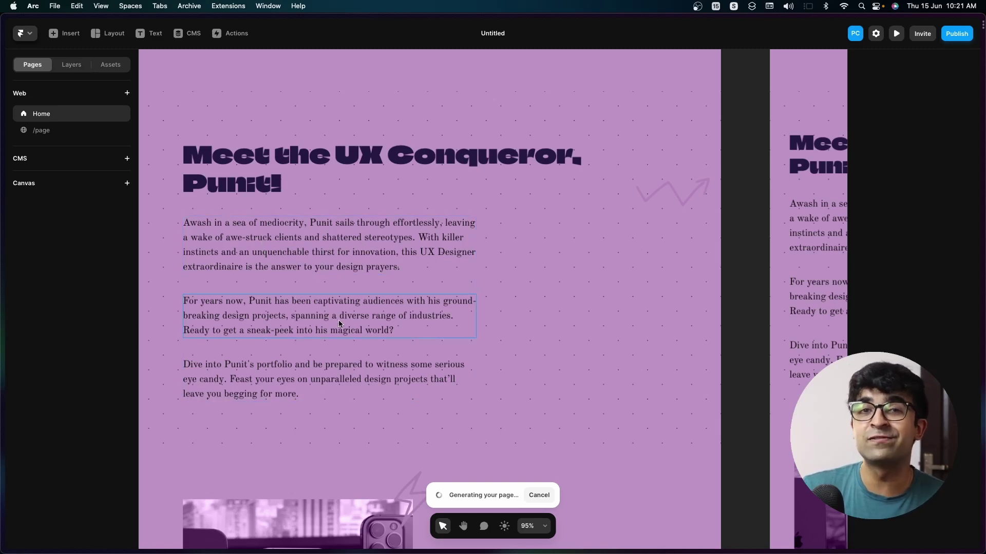
scroll(327, 332, down, 10)
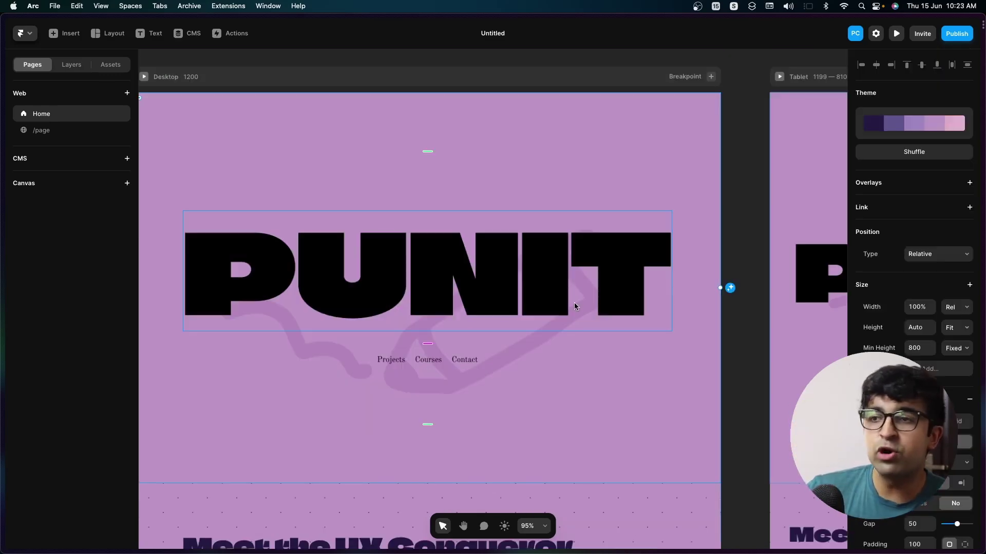
Step: Scroll the generated page back up to the PUNIT hero section
scroll(574, 303, down, 3)
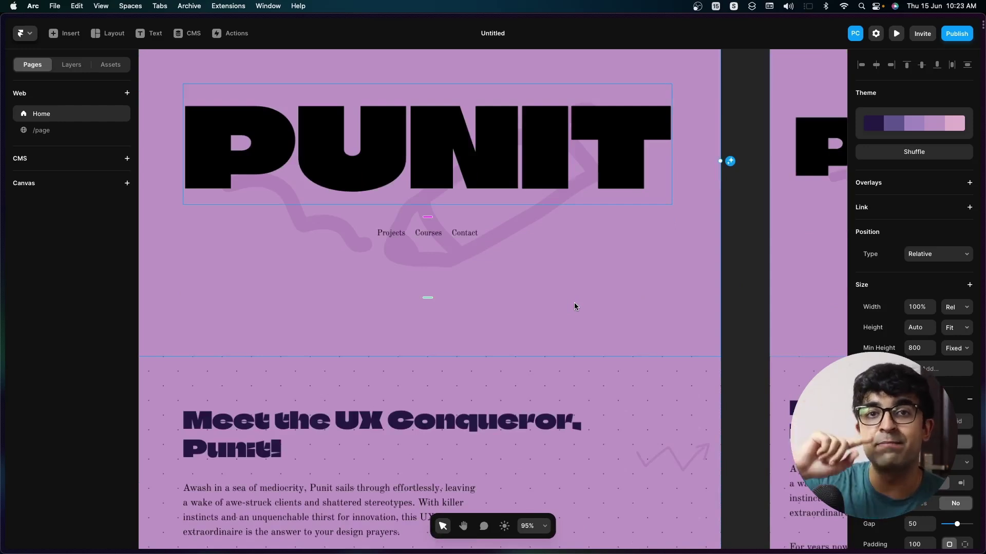
scroll(370, 216, up, 3)
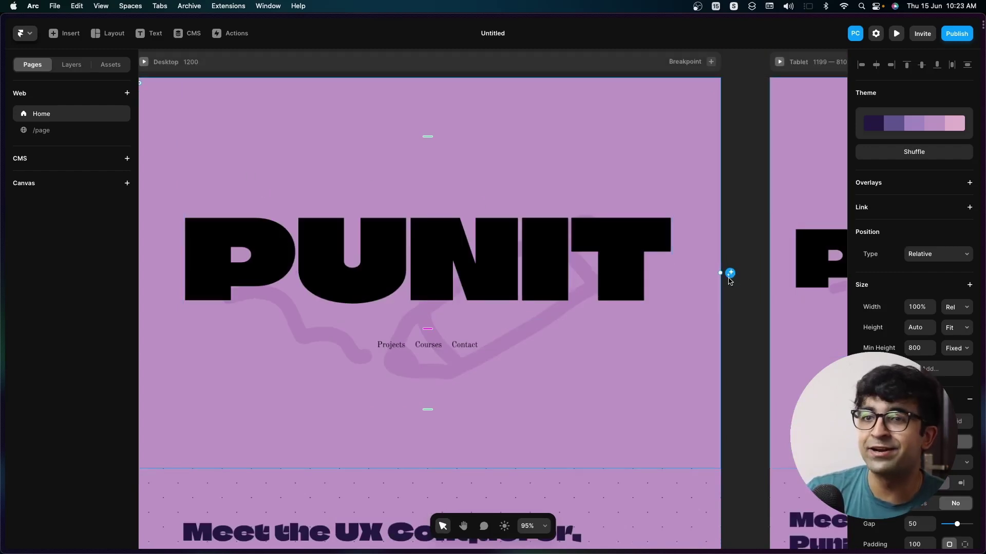
Step: Cycle the hero colour scheme with S until it shows pink with black lettering, then select the Desktop page
key(s)
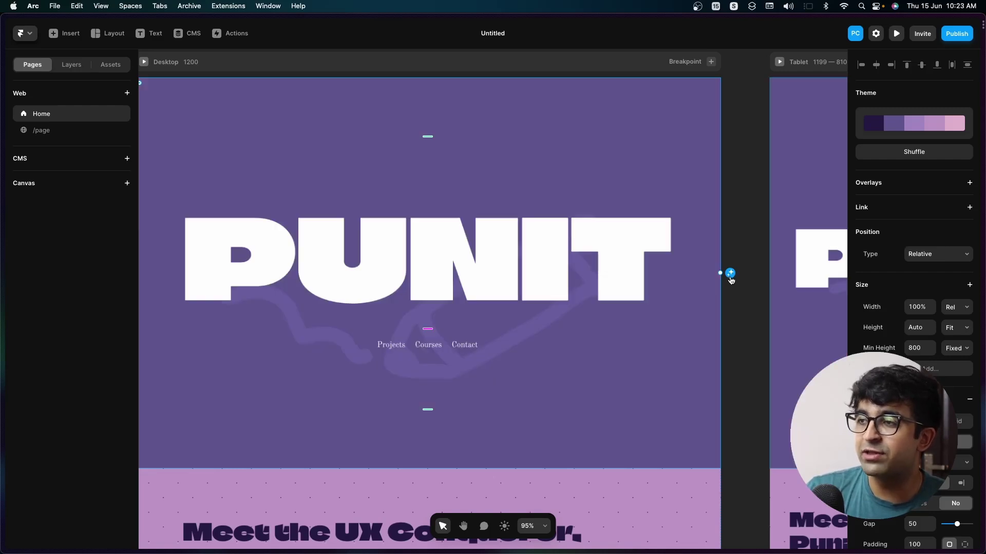
key(s)
key(s)
key(s)
key(s)
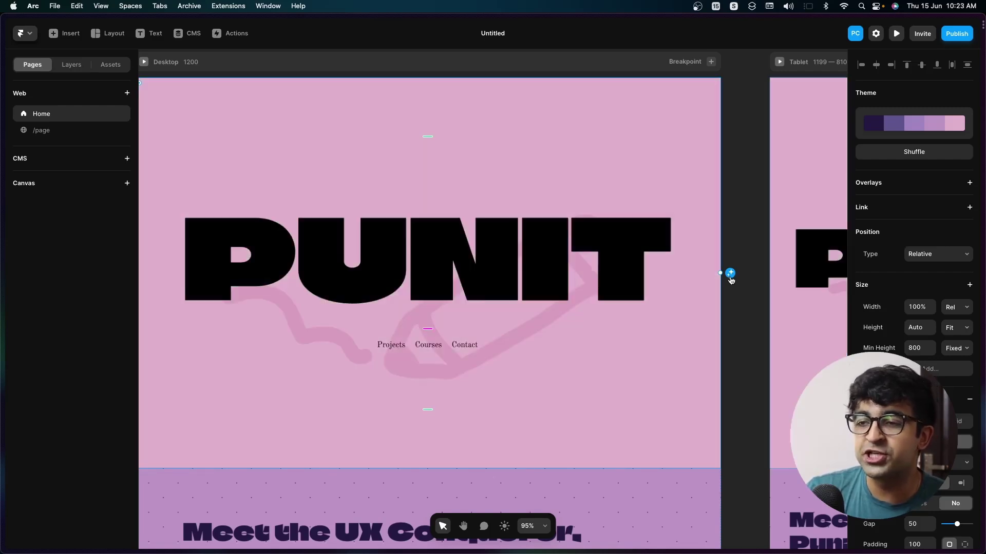
key(s)
key(s)
key(s)
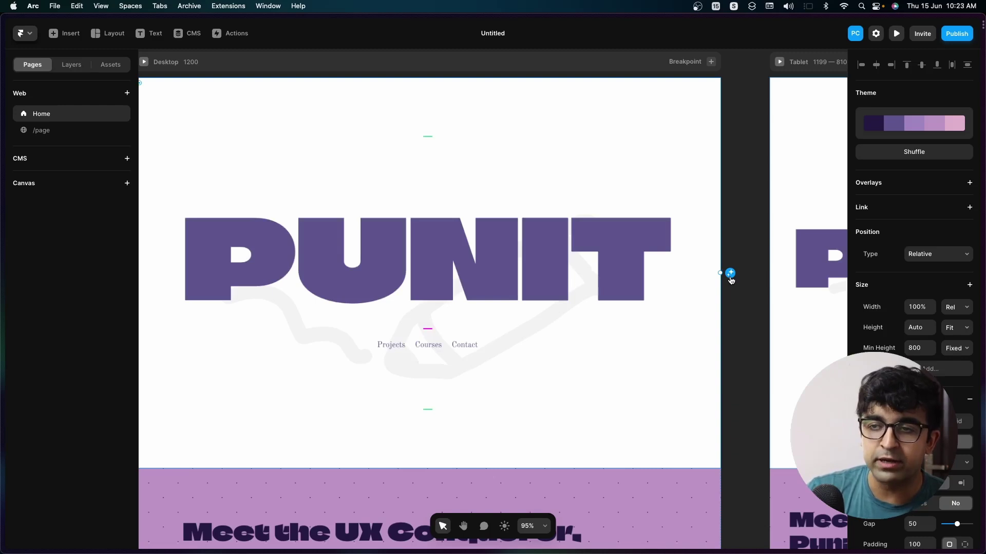
key(s)
key(s)
key(s)
key(s)
key(s)
key(s)
key(s)
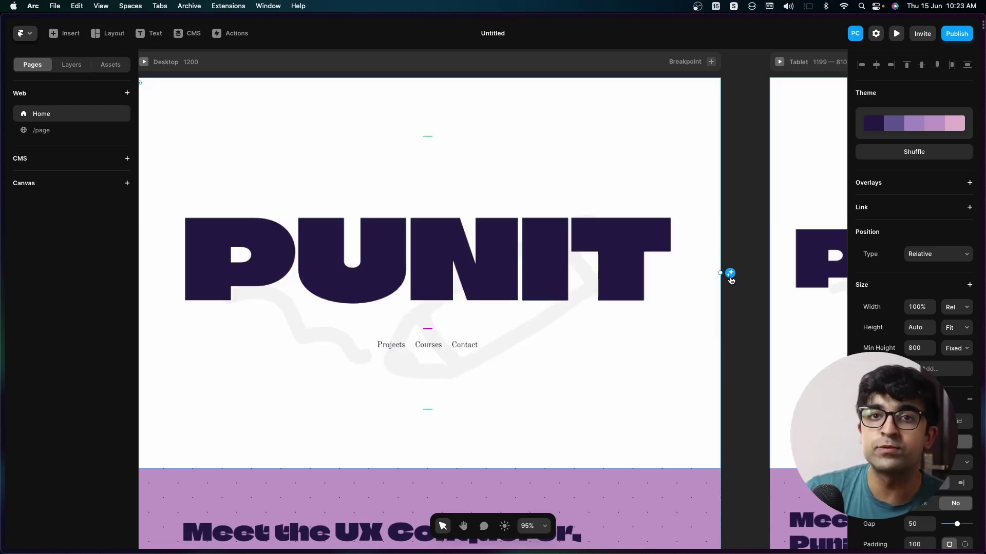
key(s)
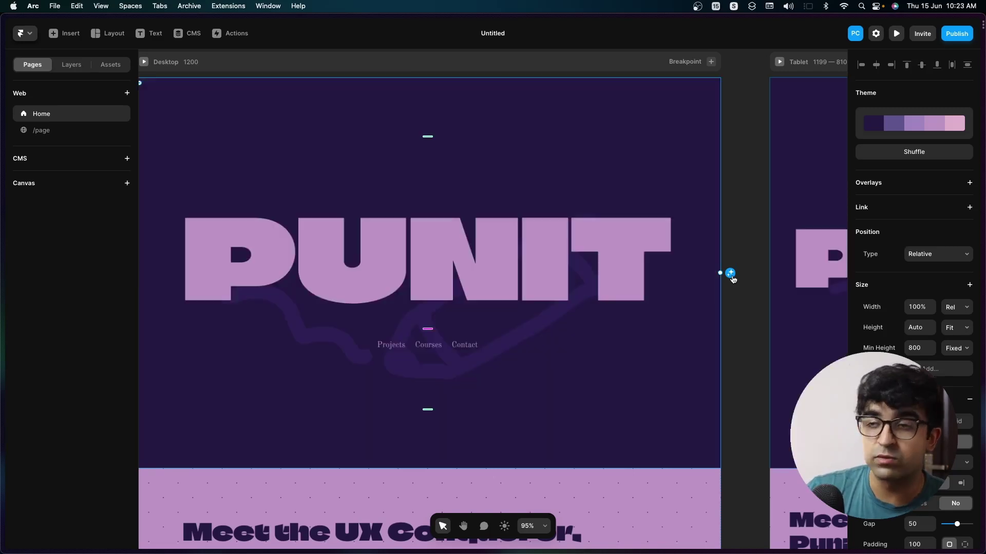
key(s)
scroll(159, 209, up, 3)
click(224, 169)
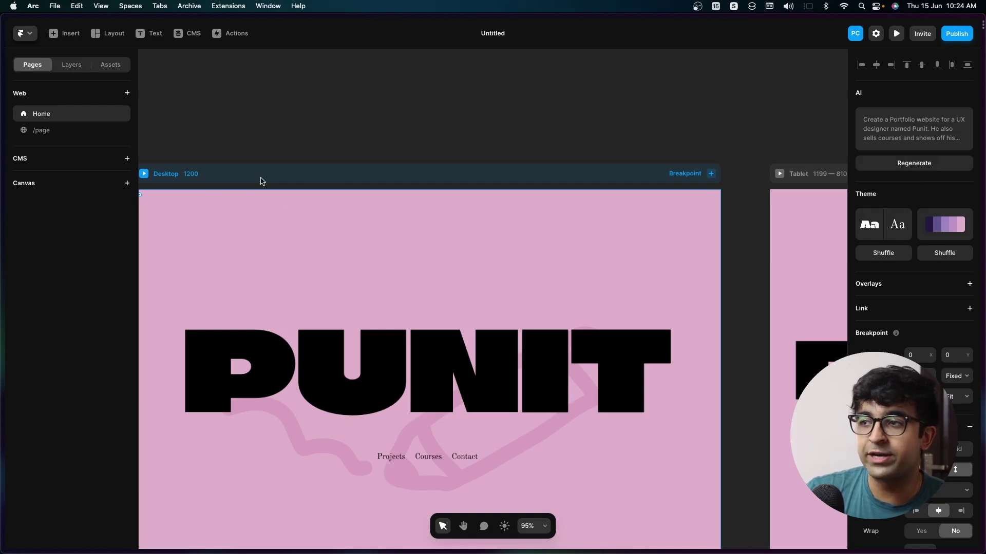
Step: Shuffle the site's font pairing until it uses a pixel-style heading font
click(889, 260)
click(889, 260)
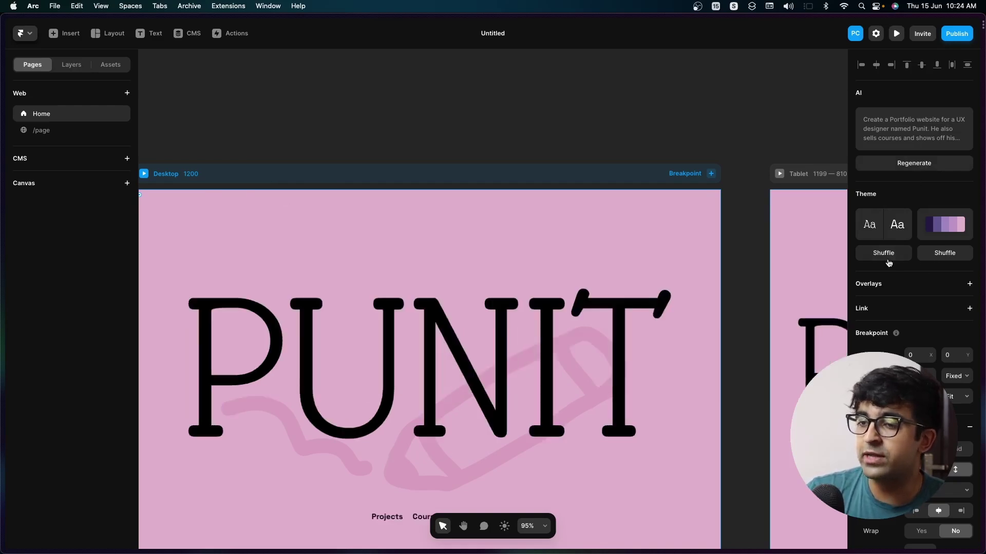
click(889, 260)
click(889, 262)
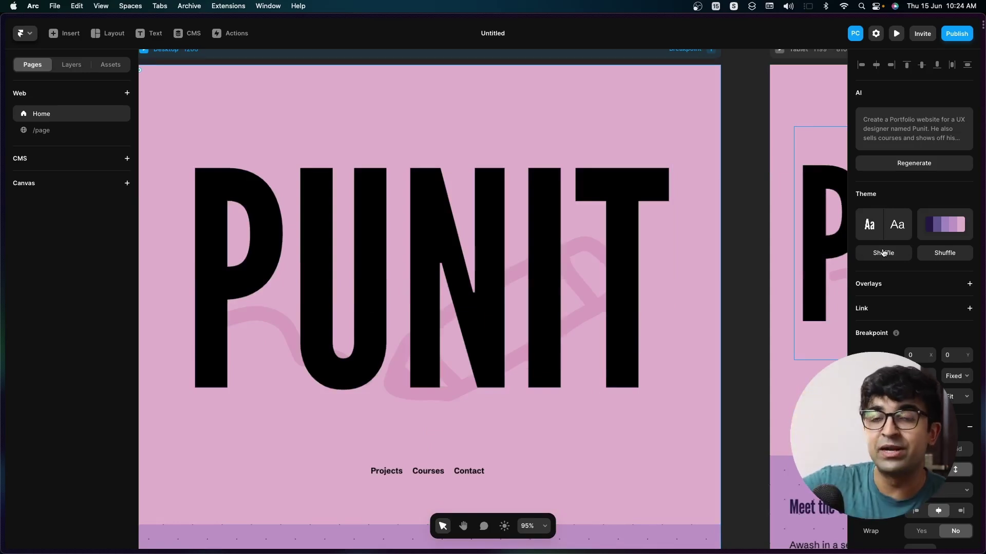
click(883, 253)
Step: Shuffle the site-wide colour palette repeatedly to a new vivid scheme
click(940, 255)
click(941, 256)
click(940, 256)
click(939, 258)
click(939, 258)
Step: Shuffle the palette once more, then shuffle the projects section's theme until it turns crimson
click(939, 258)
scroll(359, 257, down, 10)
click(245, 238)
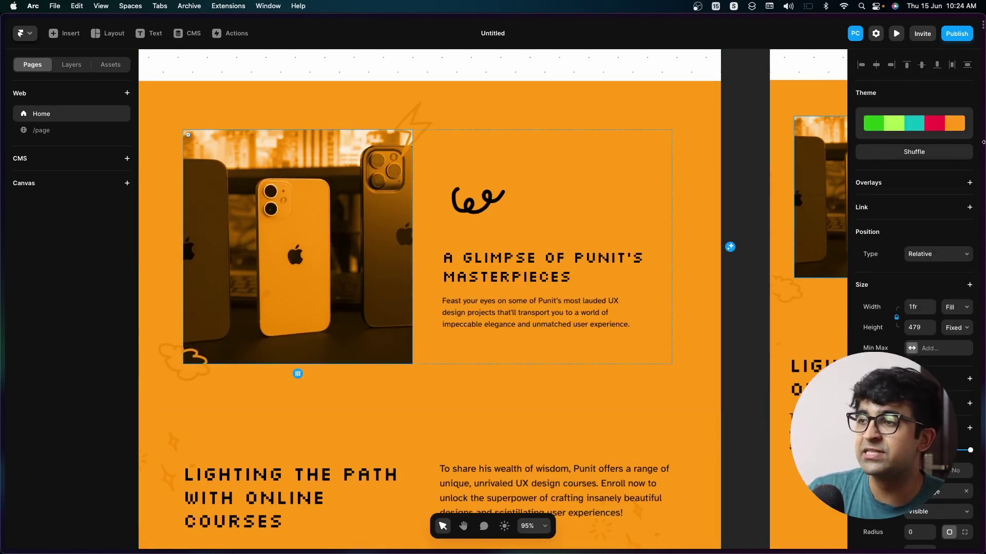
click(930, 154)
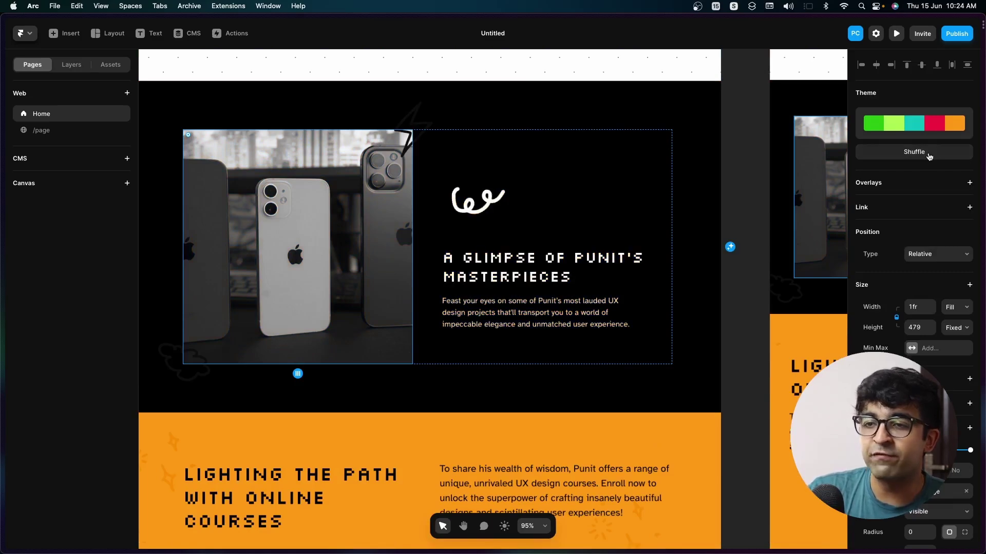
click(929, 154)
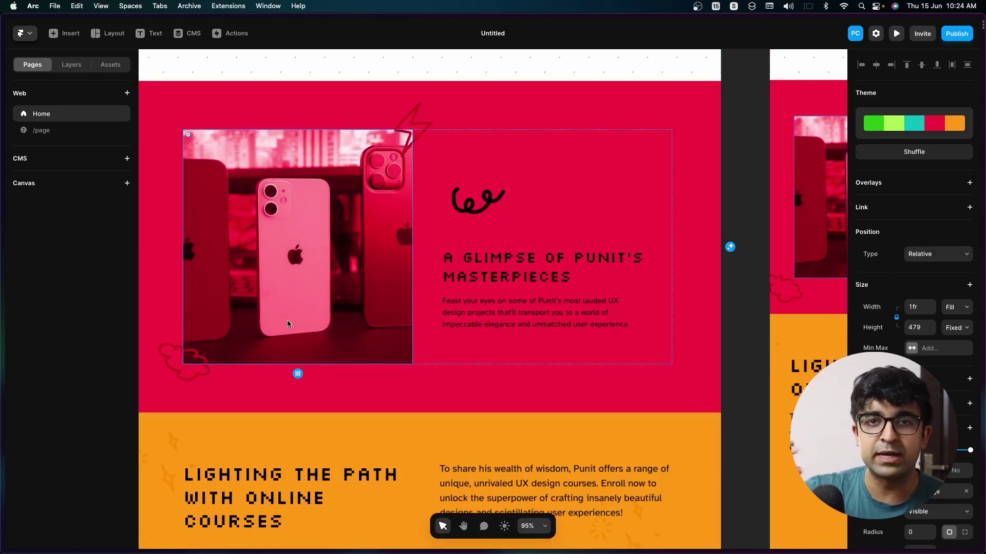
Step: Select the sparkle, smiley and zigzag arrow icons in the icons row
scroll(287, 321, down, 5)
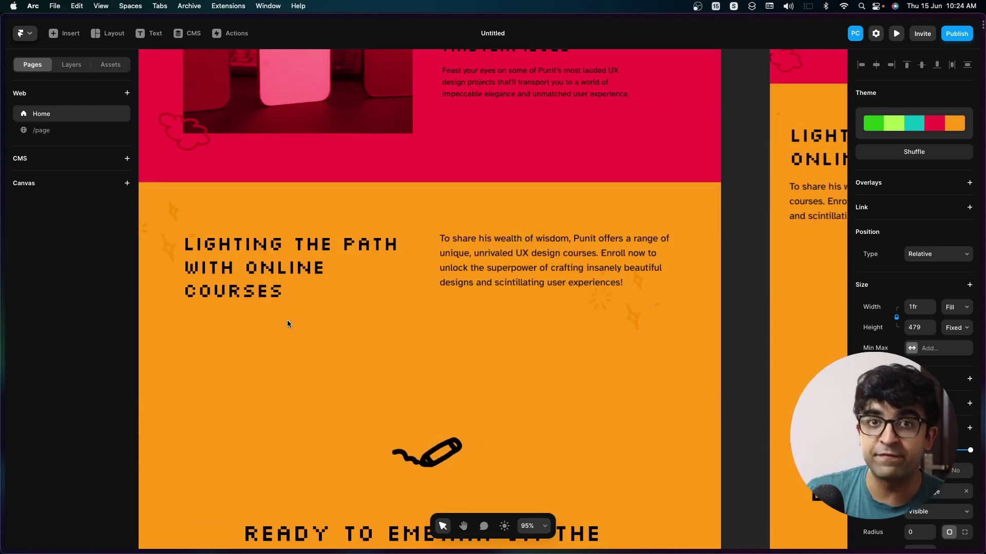
scroll(288, 323, down, 10)
click(308, 349)
click(375, 347)
click(219, 343)
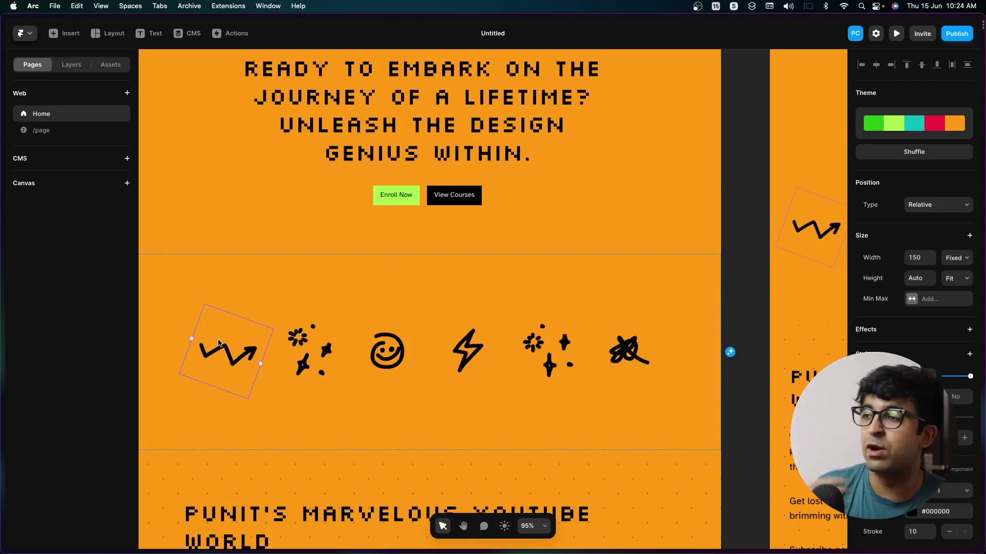
Step: AI-rewrite the courses heading to read 'Illuminating the way with web-based classes'
scroll(467, 295, up, 8)
scroll(486, 255, up, 2)
click(513, 269)
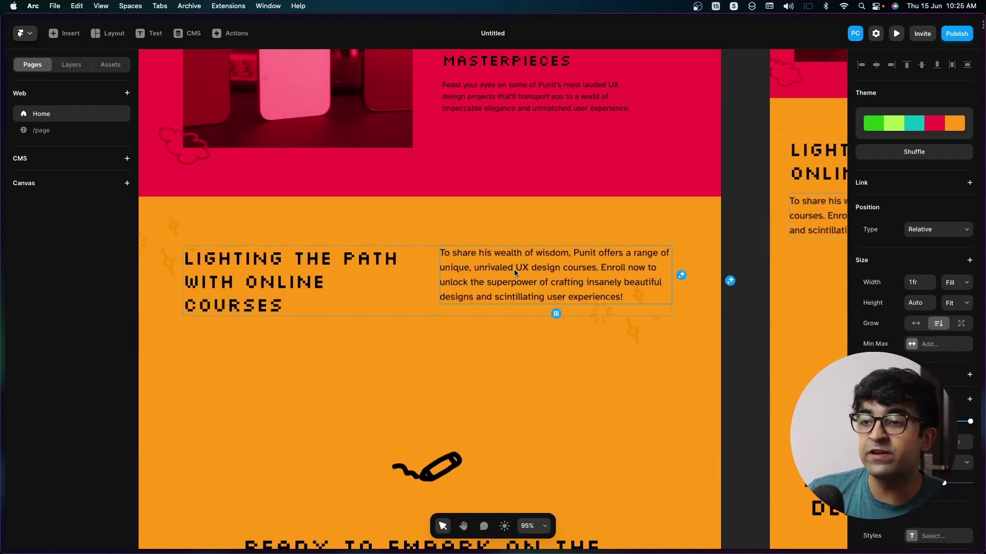
click(219, 282)
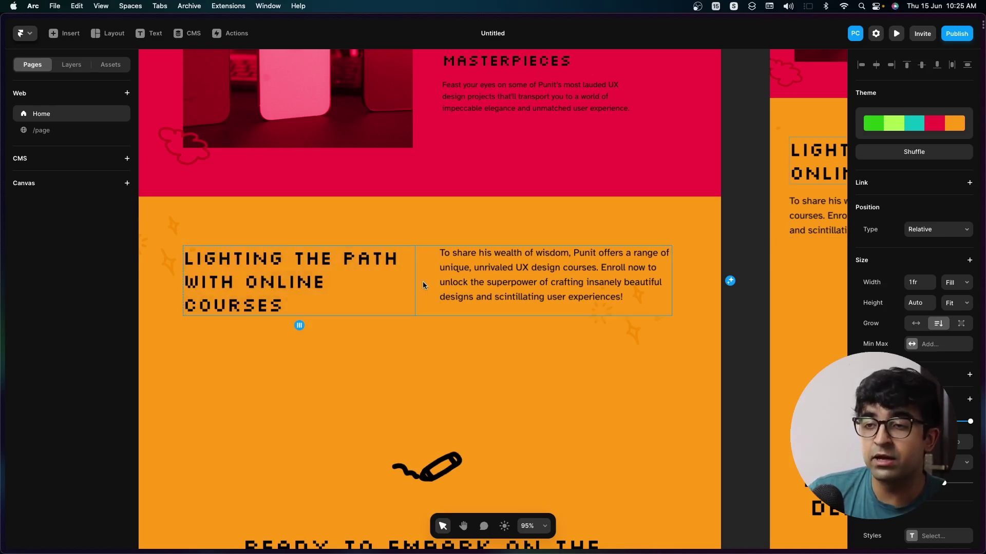
click(423, 281)
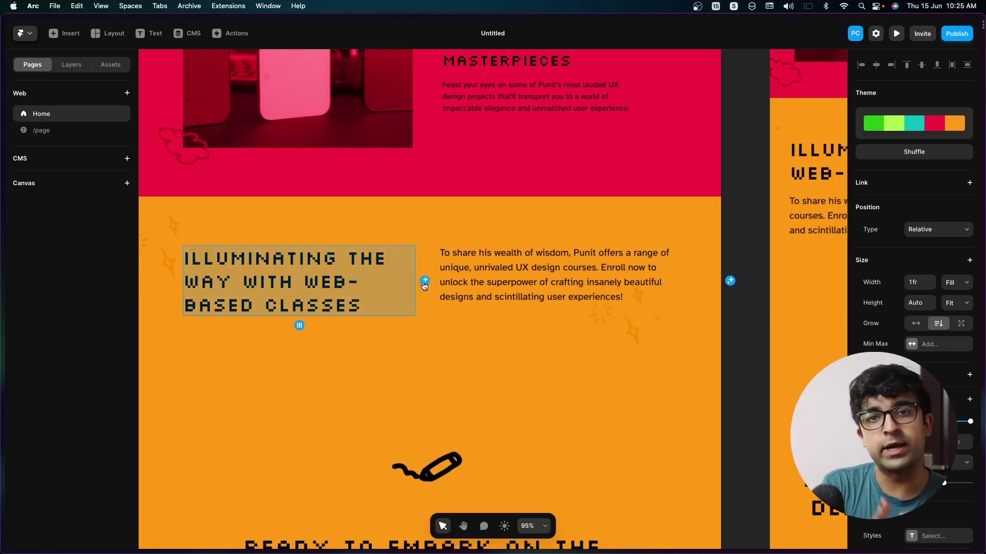
scroll(379, 295, up, 10)
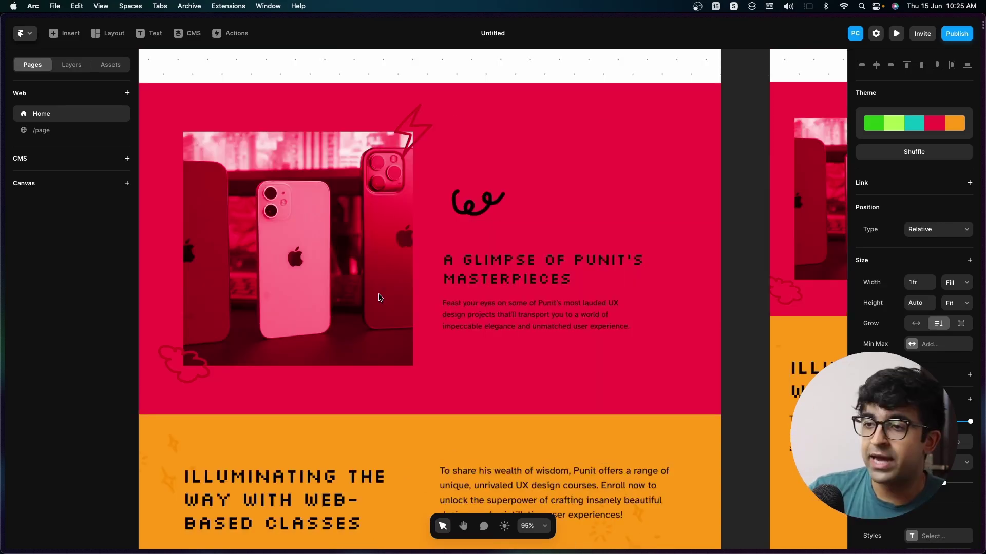
Step: Reopen and review the original site prompt to regenerate a purple-and-gold design
scroll(379, 298, up, 10)
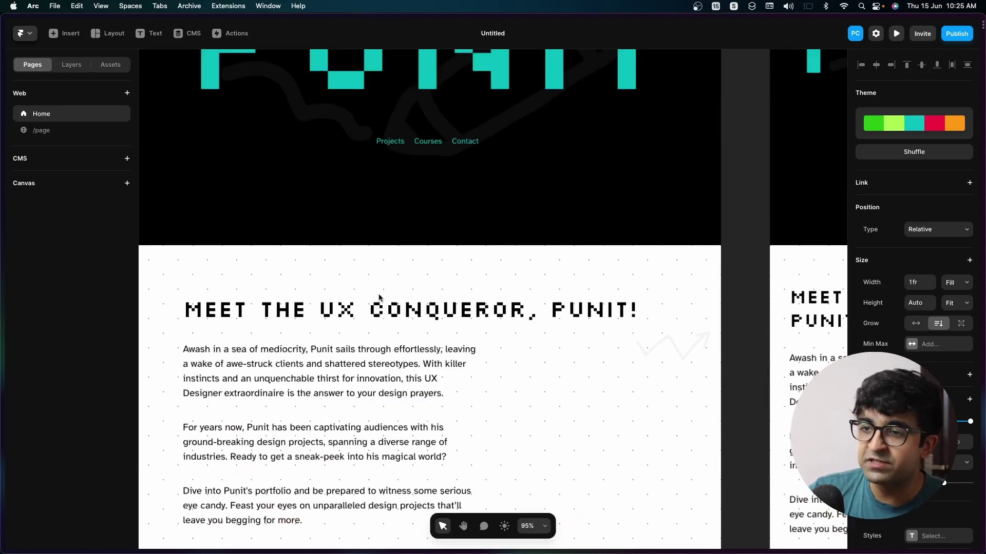
scroll(379, 298, down, 8)
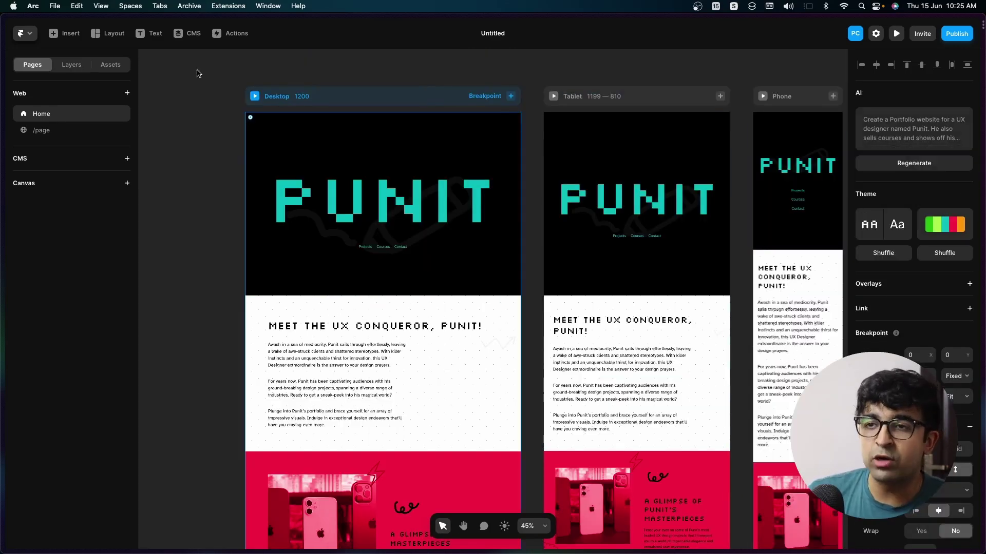
click(930, 140)
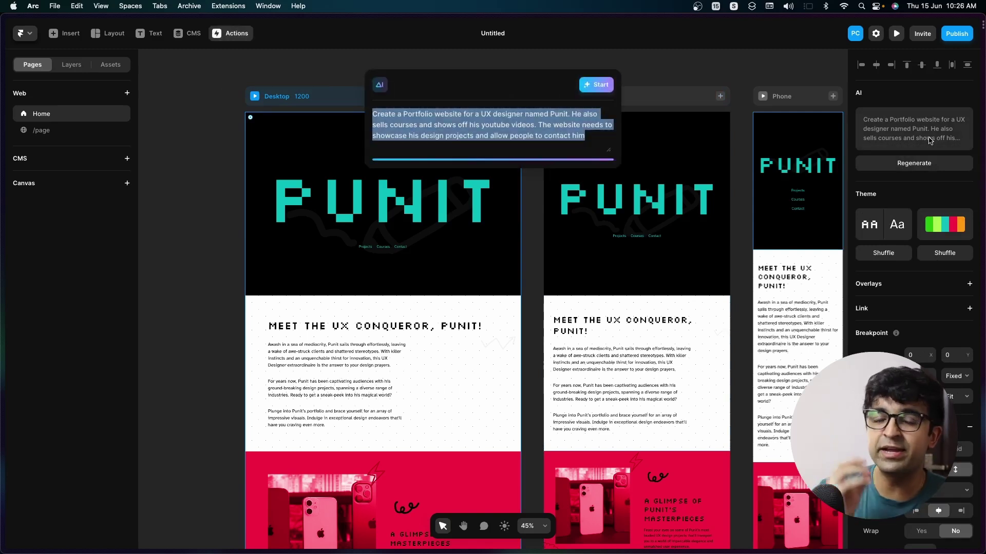
click(541, 131)
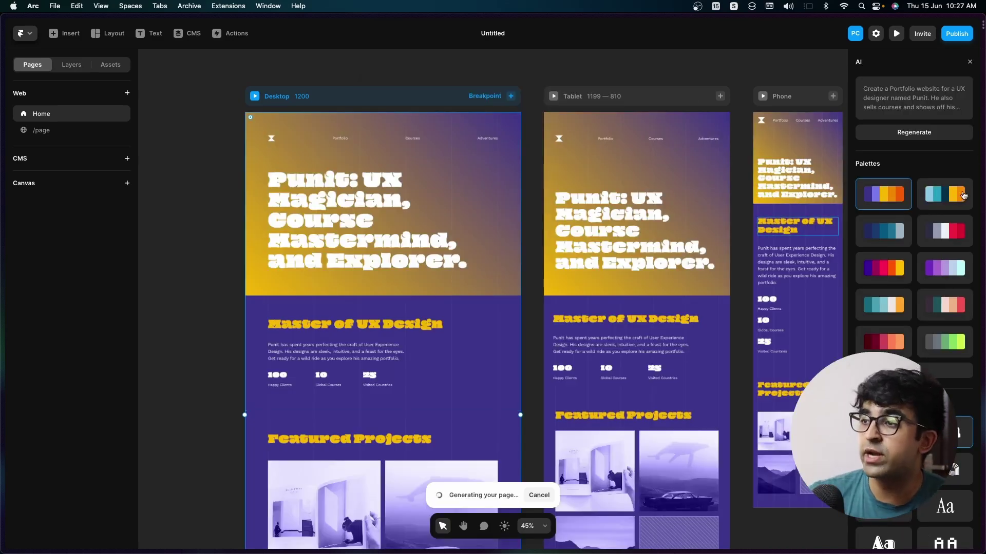
Step: In the AI panel's font options, pick a sans-serif body text font and a bold serif display font for headings
scroll(913, 308, down, 5)
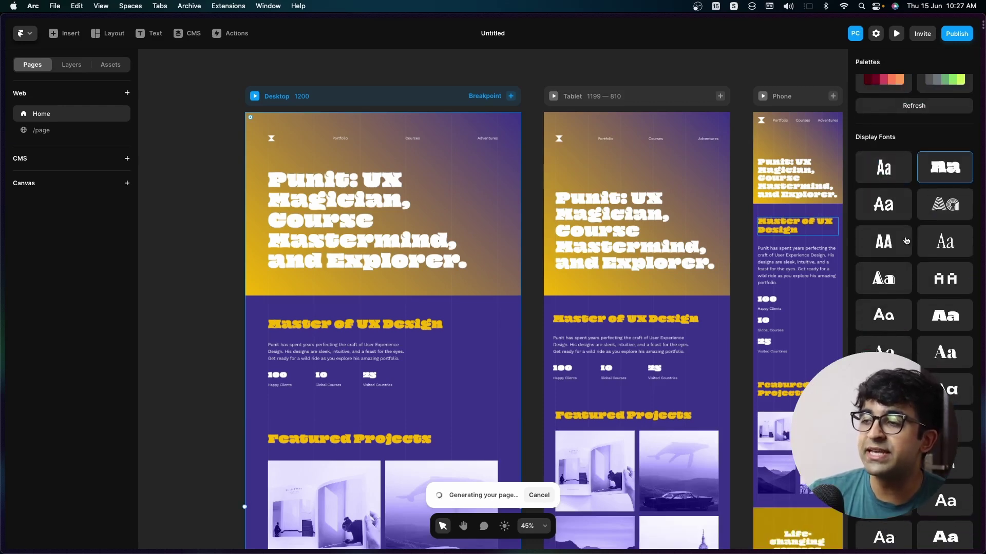
scroll(907, 279, down, 4)
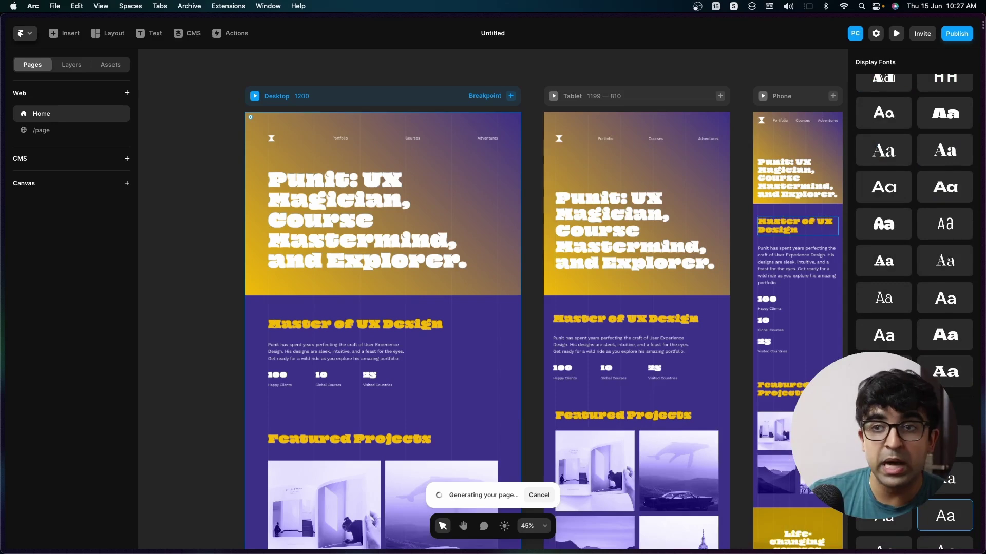
scroll(914, 308, down, 3)
scroll(930, 371, up, 8)
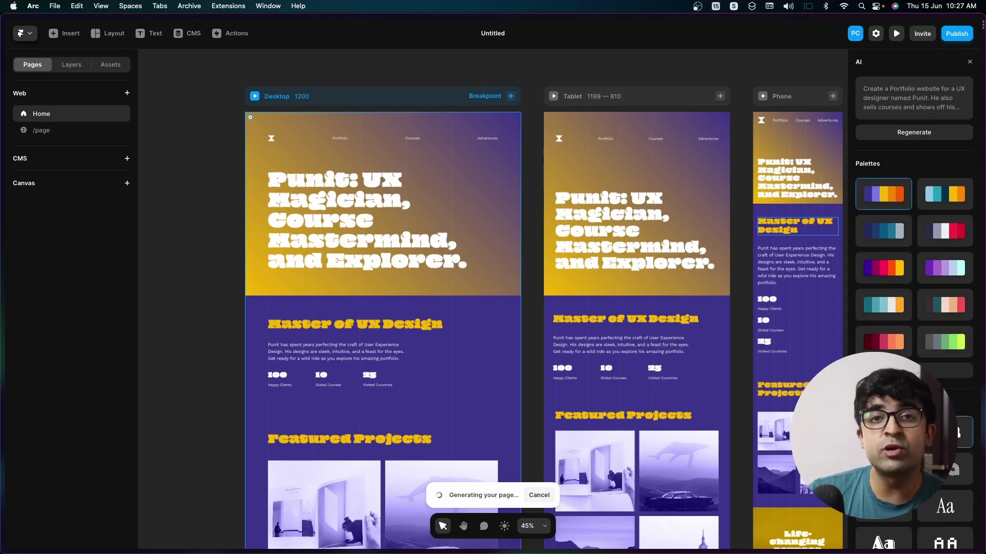
scroll(889, 314, down, 8)
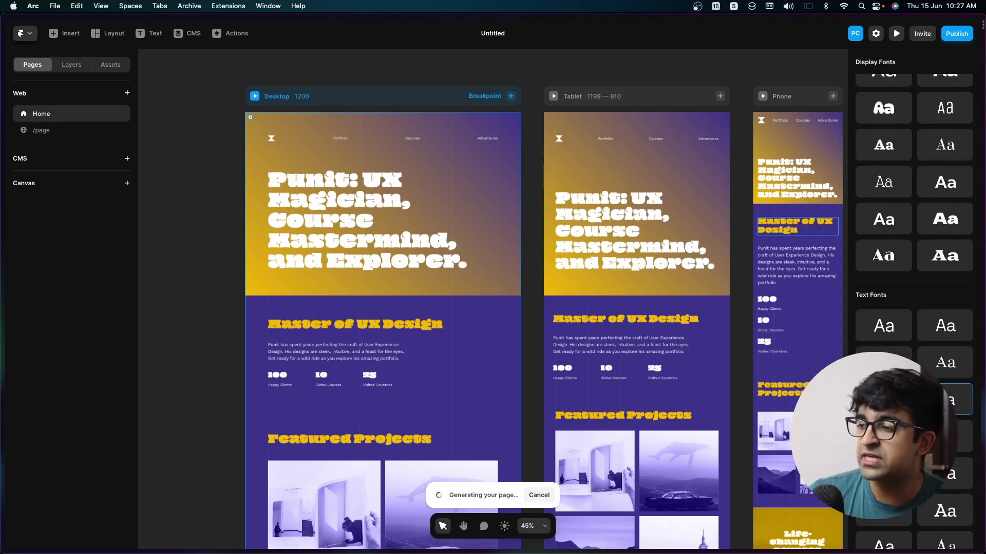
click(892, 307)
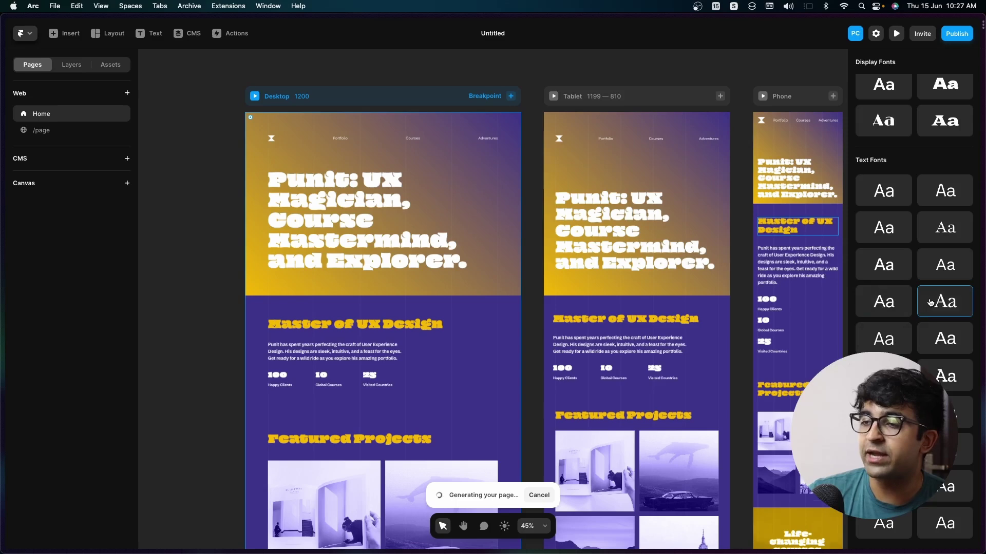
click(888, 275)
click(887, 126)
click(938, 123)
scroll(354, 251, down, 15)
click(354, 252)
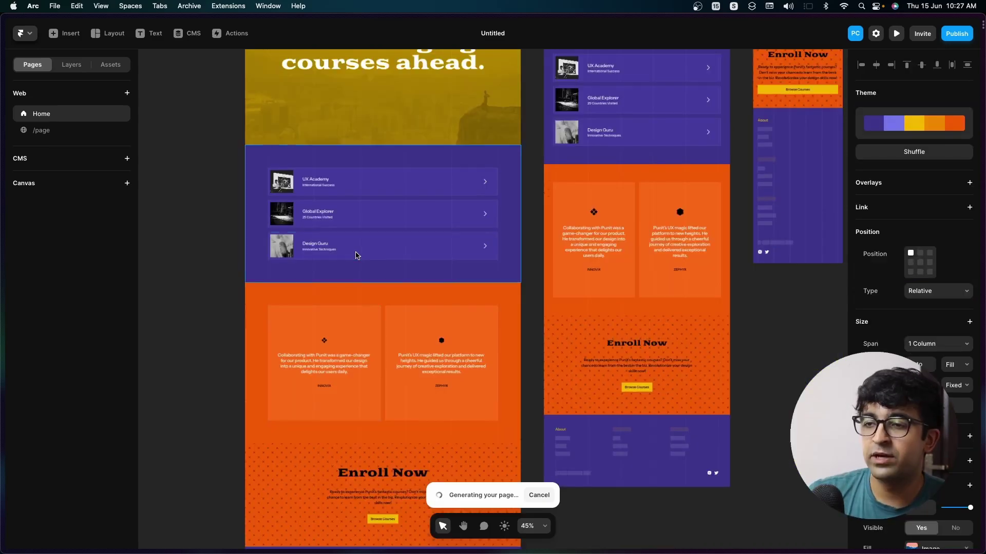
scroll(353, 251, down, 2)
scroll(353, 251, up, 6)
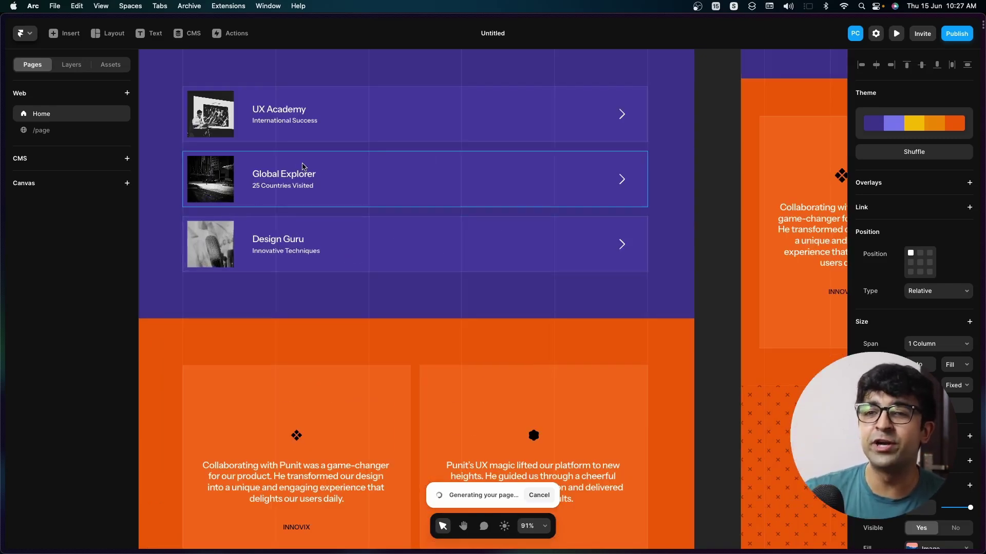
scroll(298, 190, down, 10)
scroll(308, 308, up, 2)
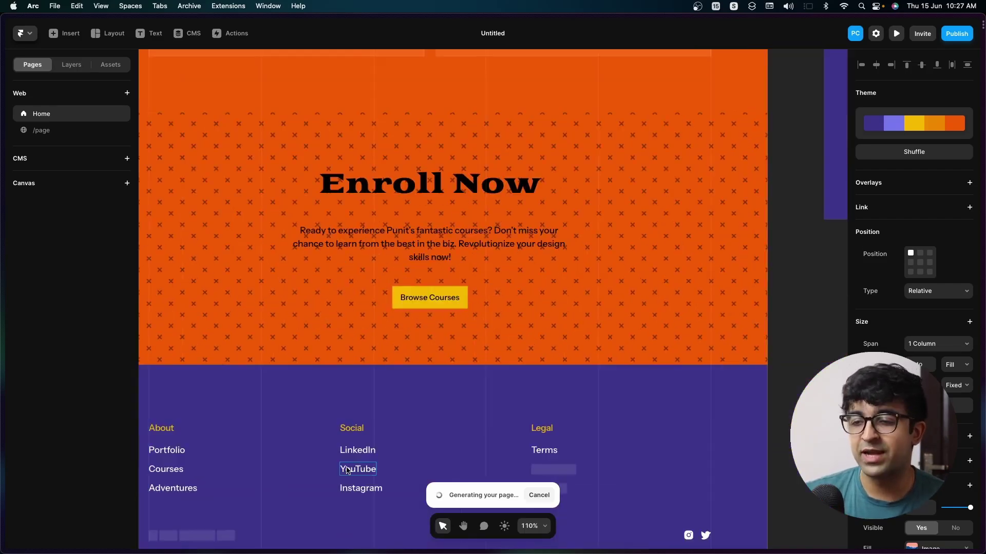
scroll(347, 470, down, 2)
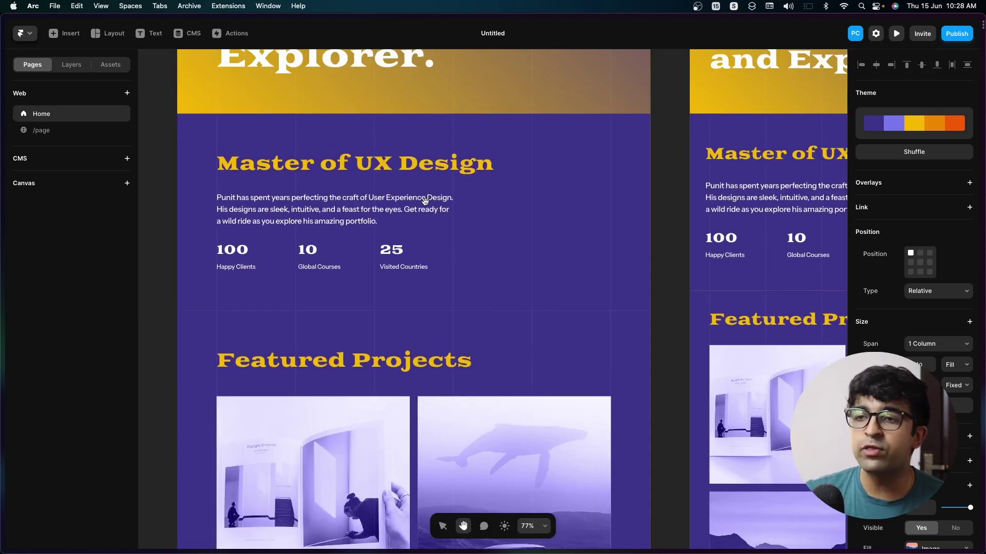
scroll(424, 201, up, 10)
key(v)
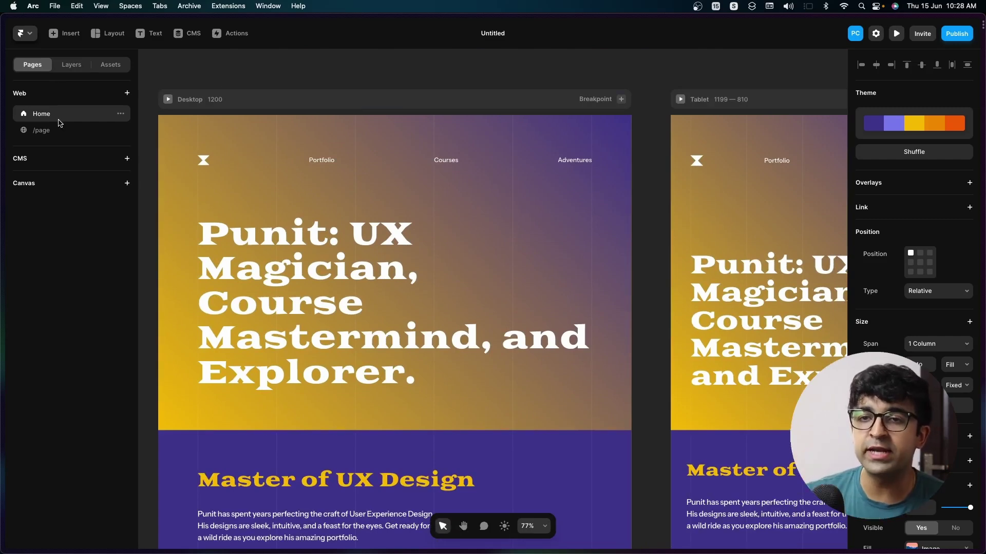
click(66, 134)
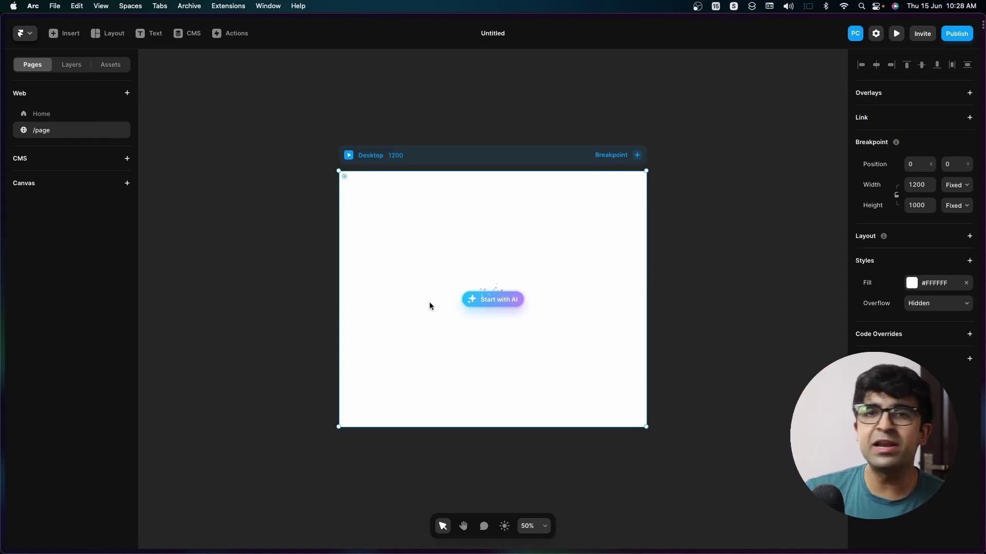
click(57, 116)
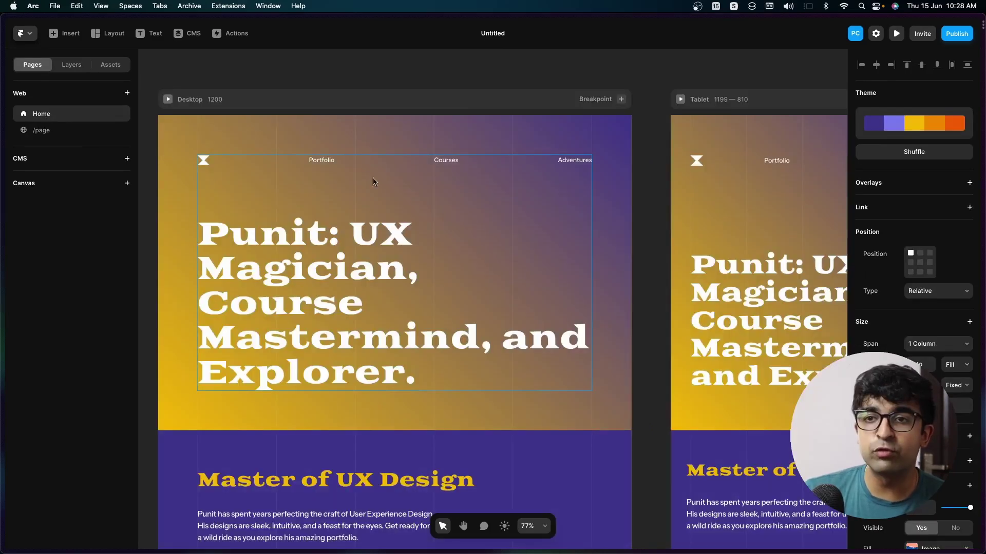
click(61, 130)
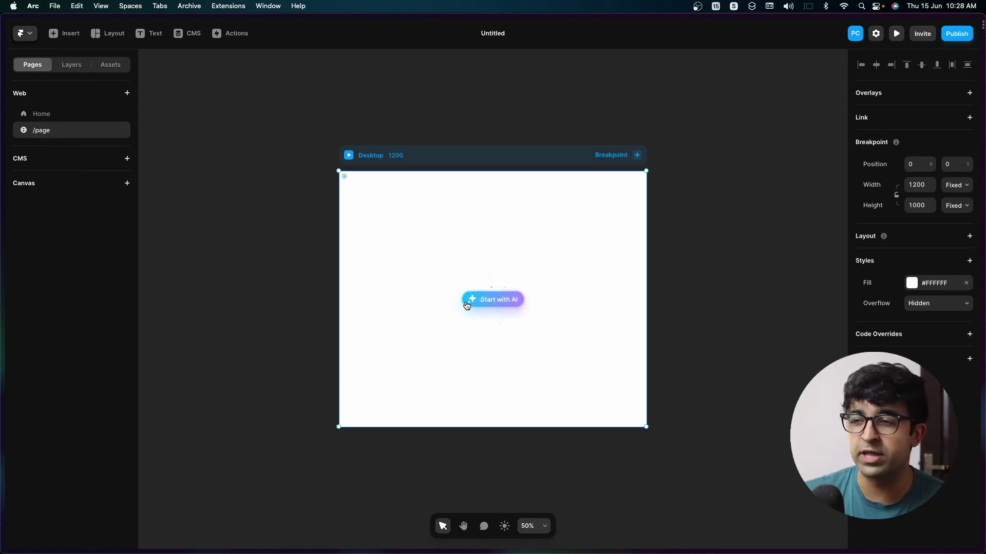
click(54, 114)
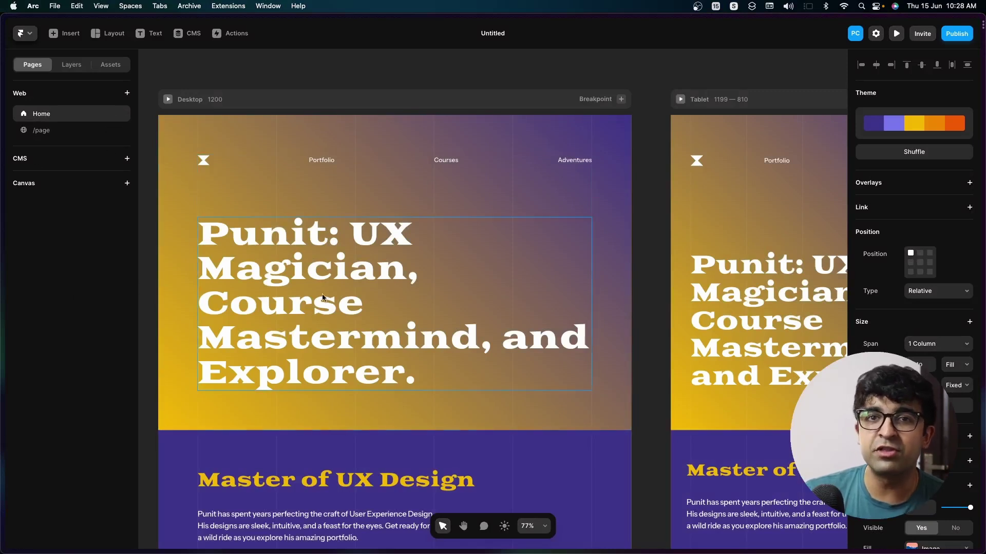
click(63, 132)
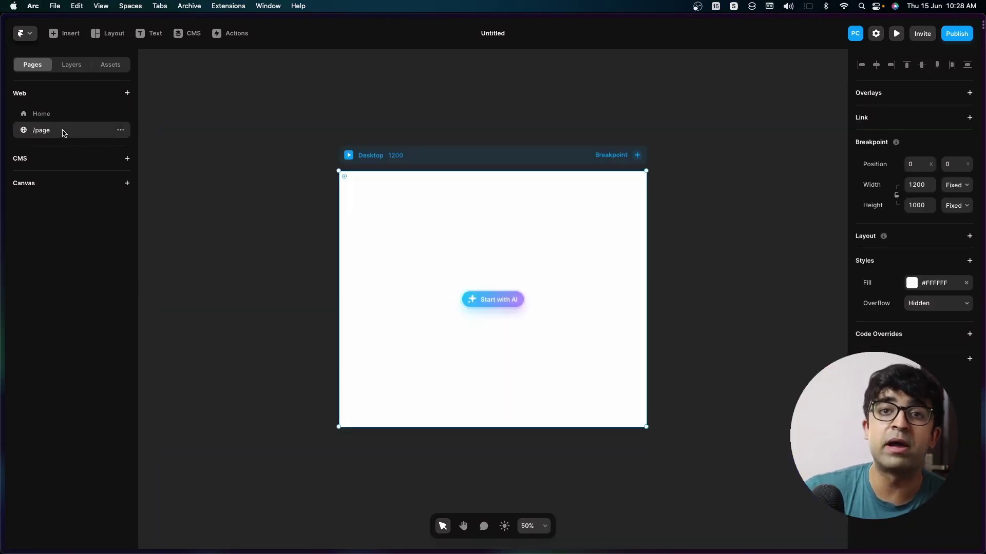